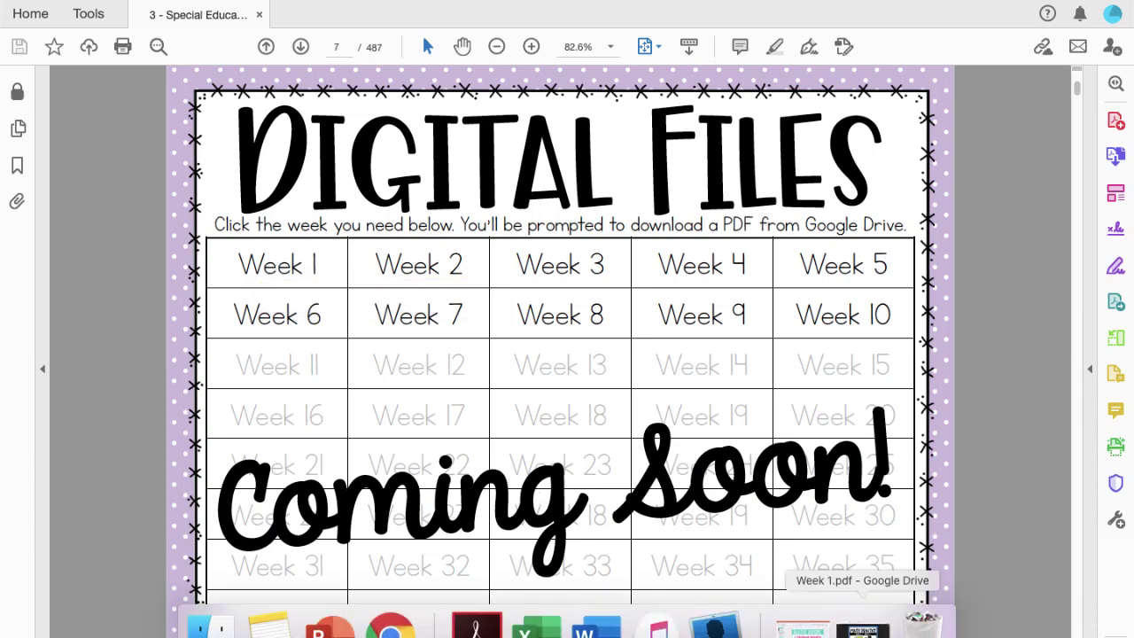
Switch to Chrome, check the Google Drive preview of Week 1.pdf, and bring up the copy of the file opened in Kami
left_click(861, 625)
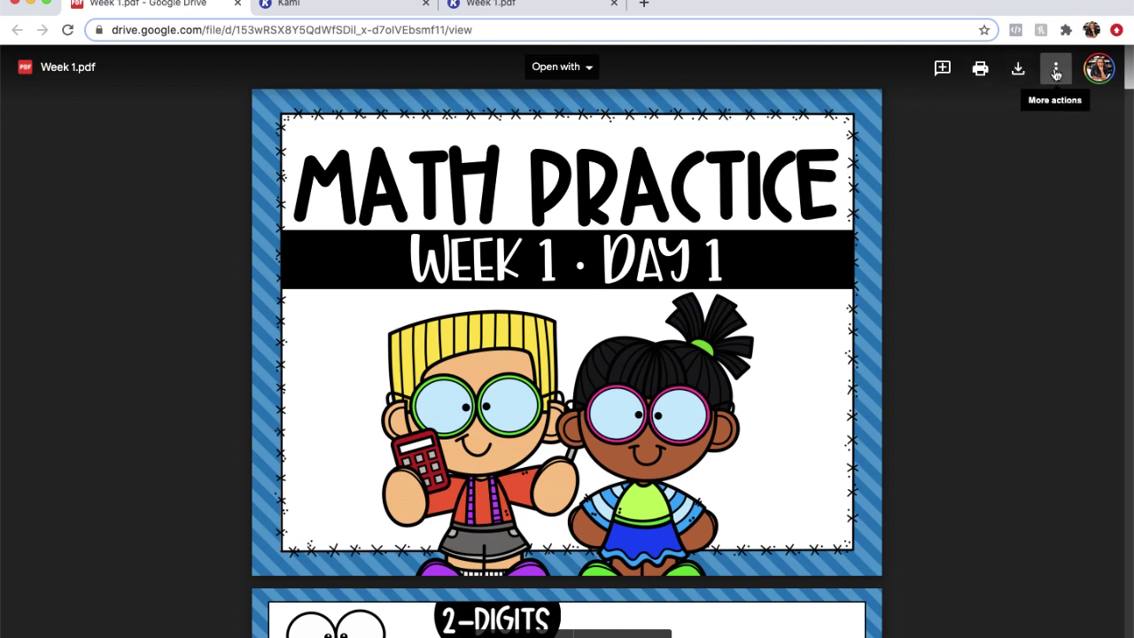
left_click(1056, 71)
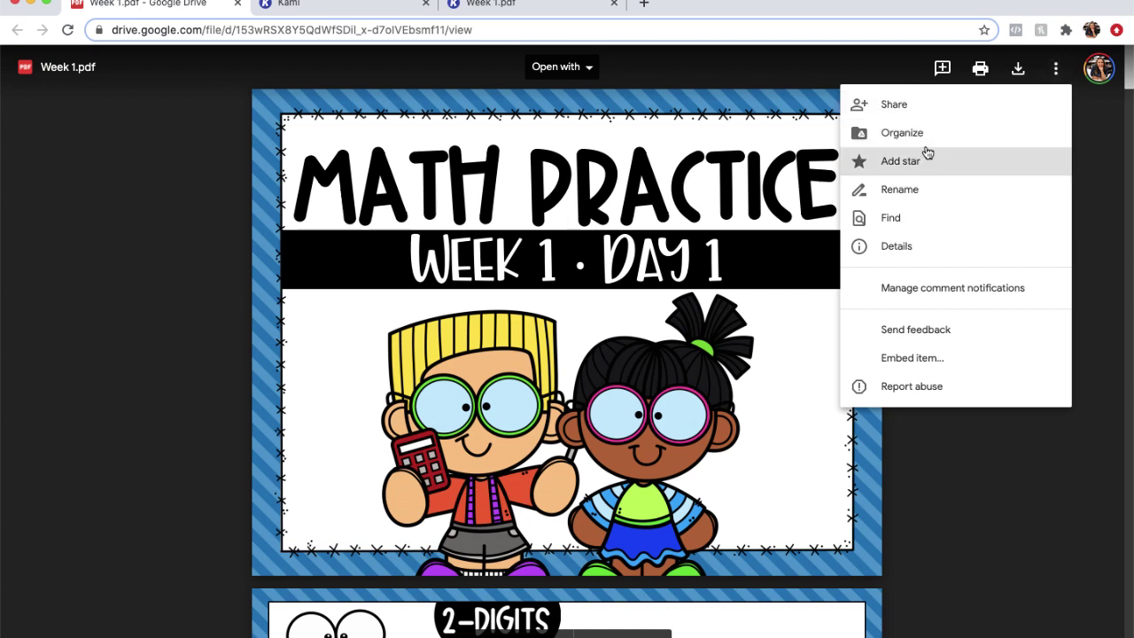
left_click(1108, 156)
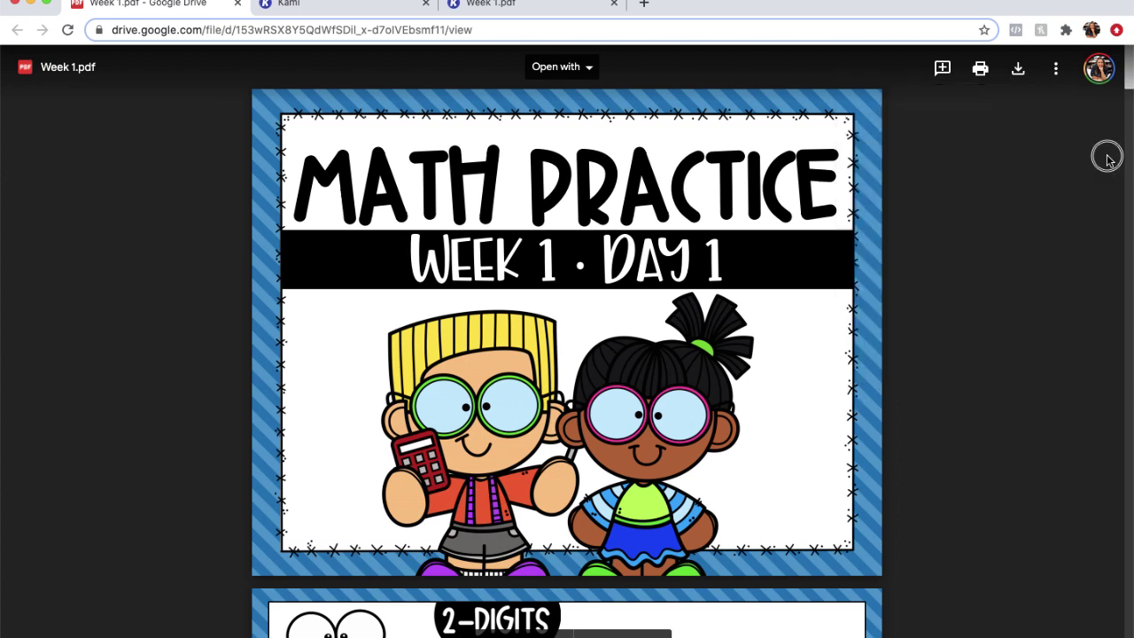
left_click(363, 8)
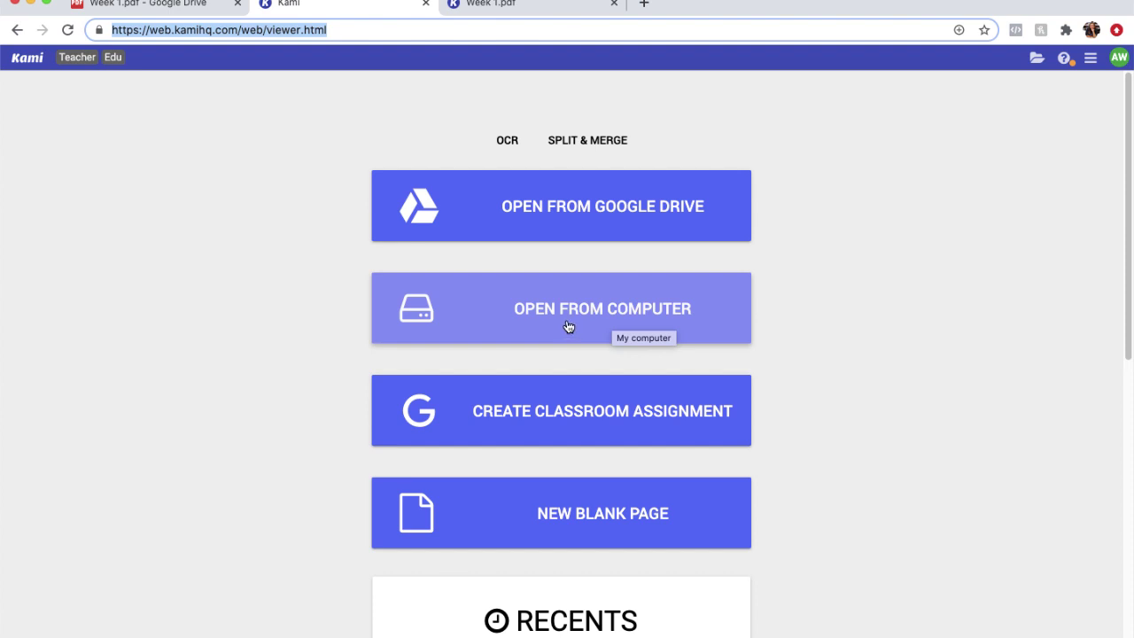
left_click(476, 7)
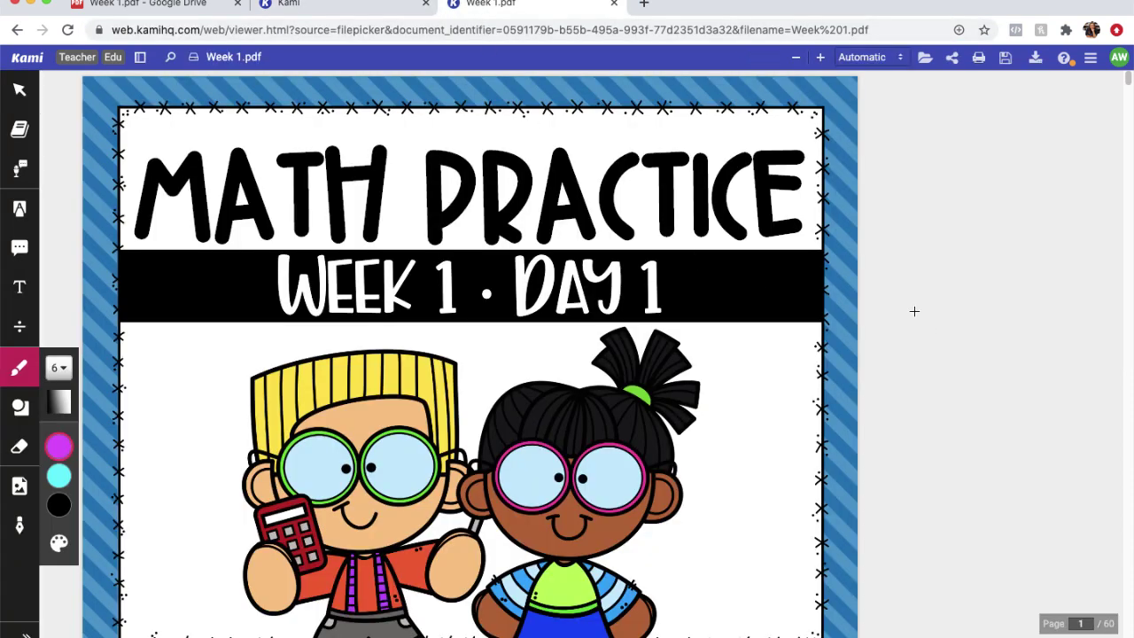
Try the Week 1.pdf document at 100% zoom and return it to Automatic
left_click(872, 58)
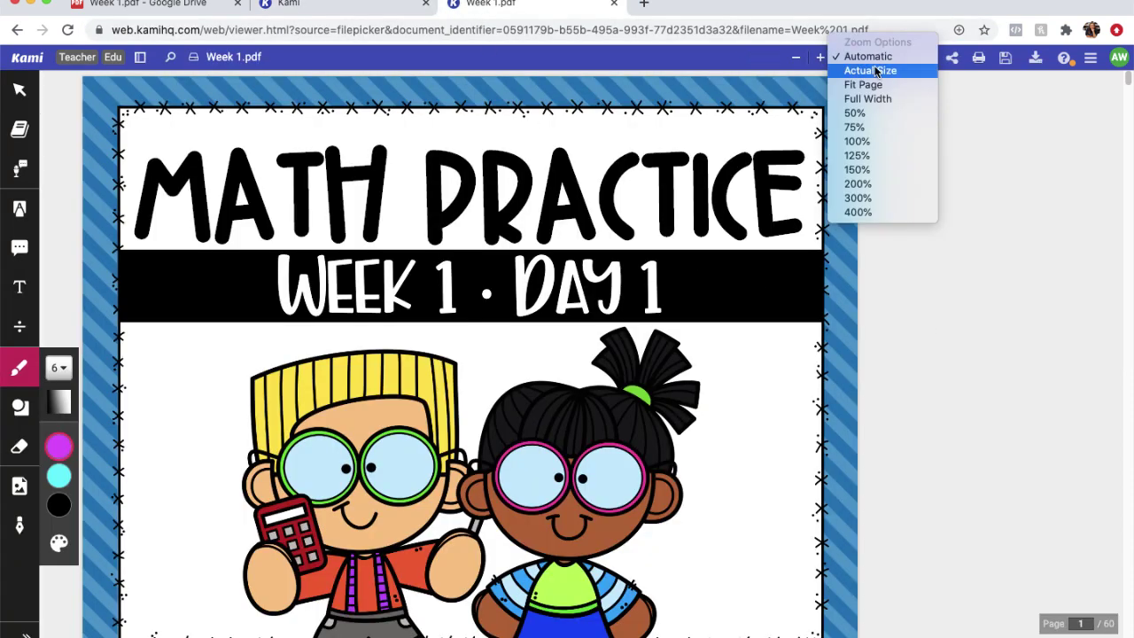
left_click(877, 142)
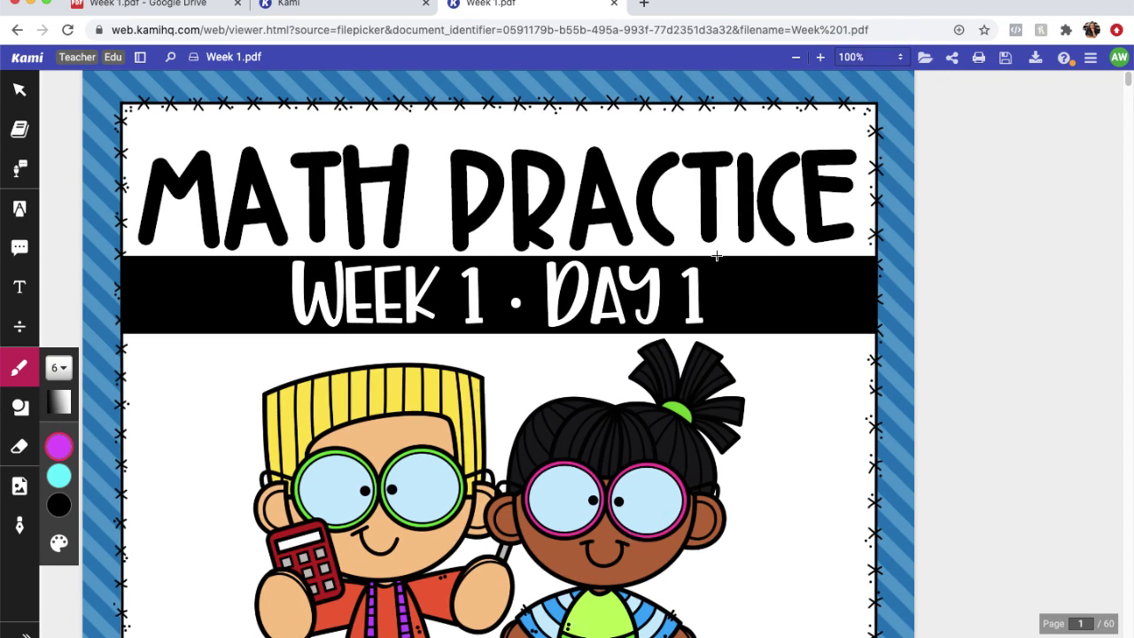
left_click(853, 57)
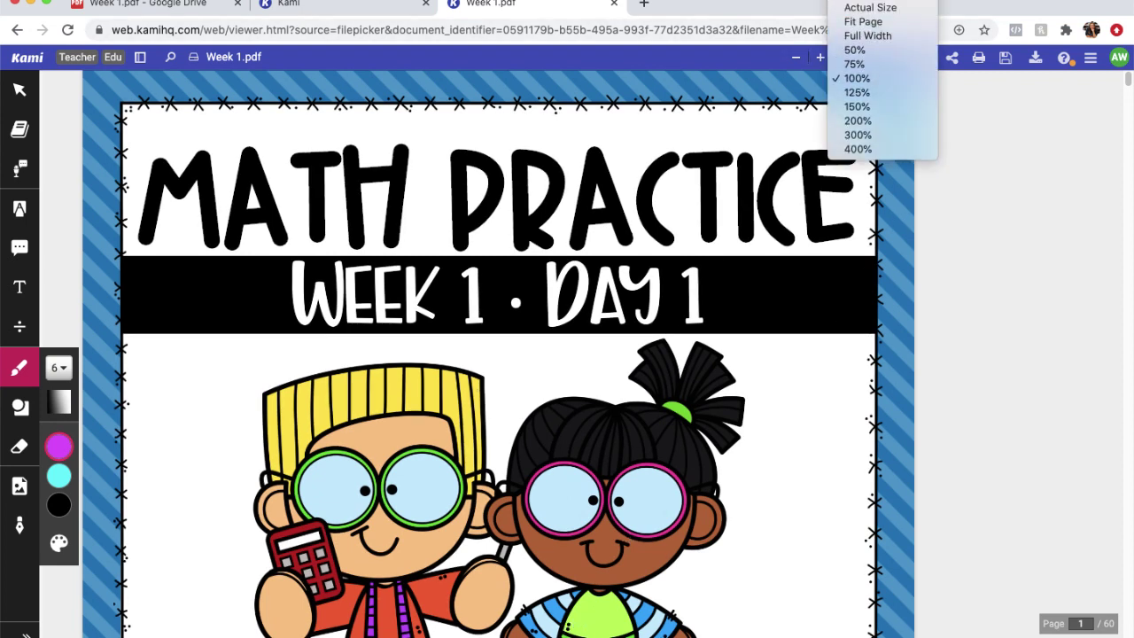
left_click(922, 3)
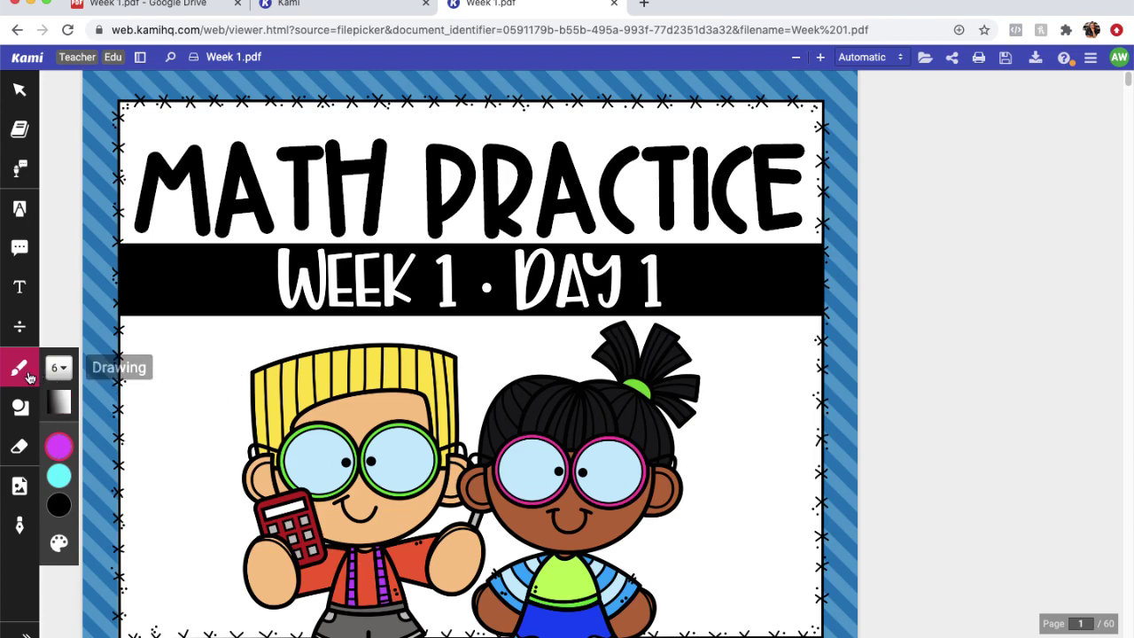
Set the Drawing tool to thickness 4 and black for writing on the first 2-digit addition problem on page 2
scroll(387, 408, "up", 1)
scroll(473, 418, "down", 6)
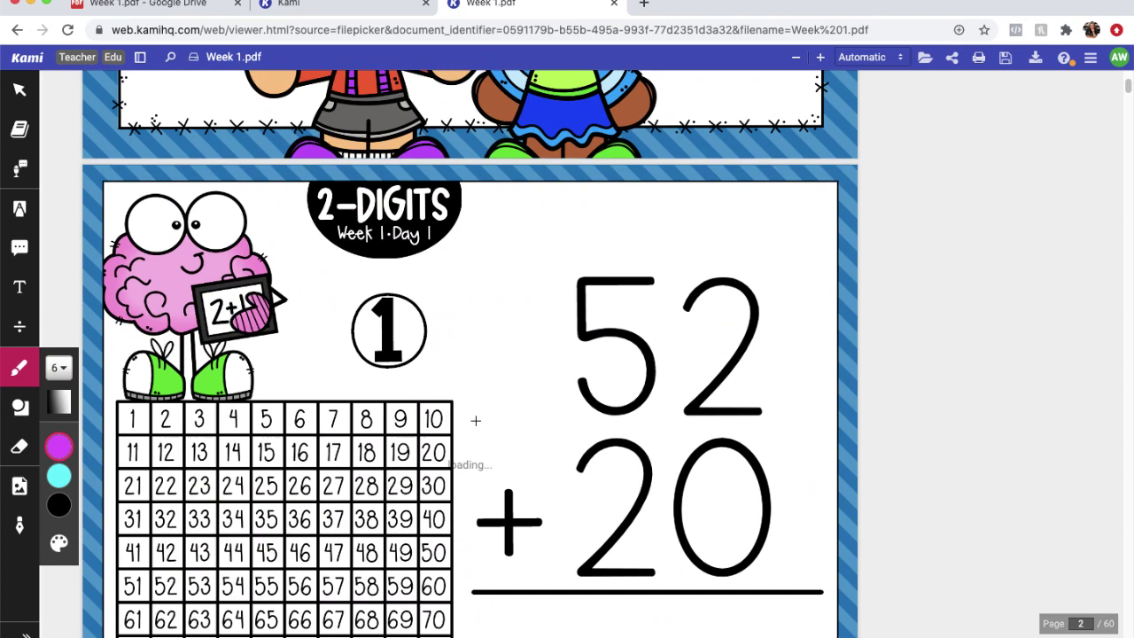
scroll(476, 421, "down", 1)
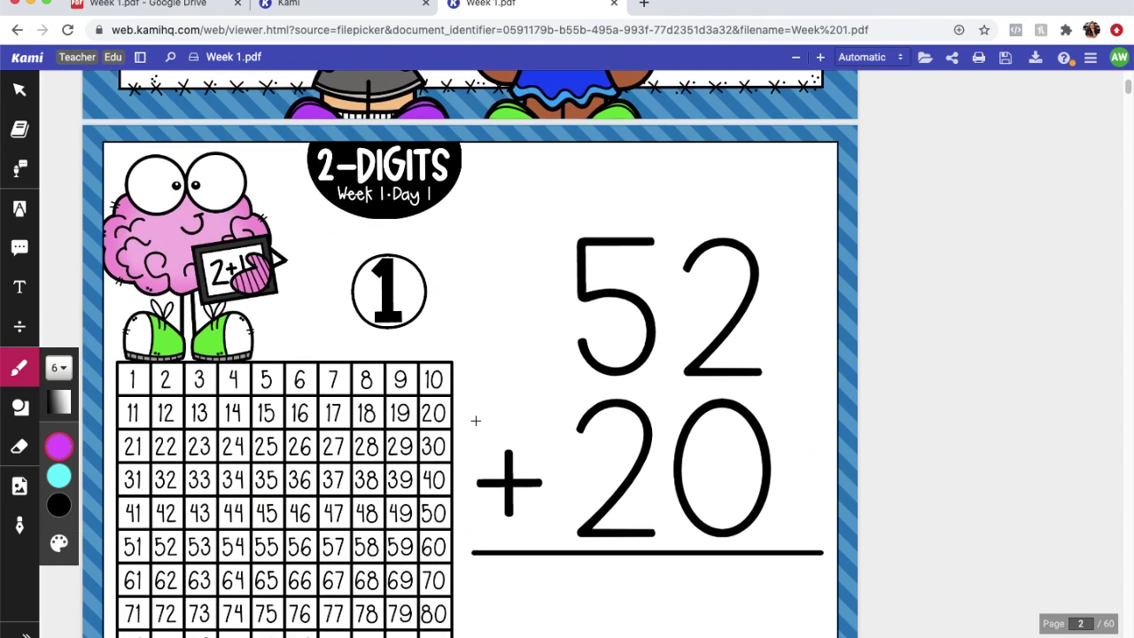
scroll(476, 420, "down", 1)
scroll(467, 424, "up", 1)
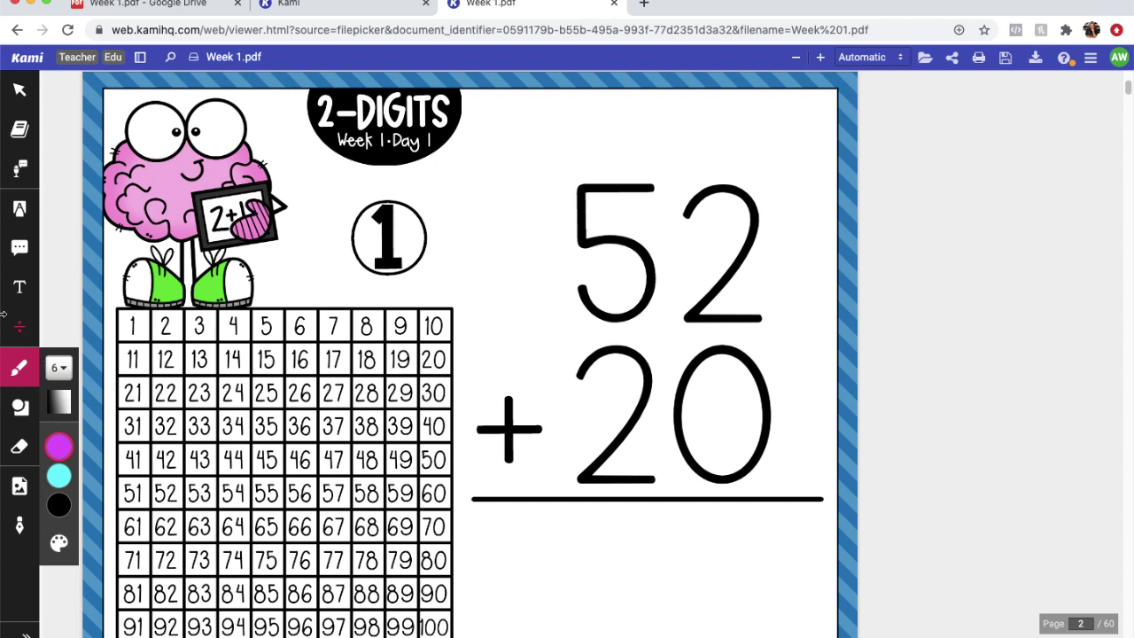
left_click(21, 369)
left_click(24, 374)
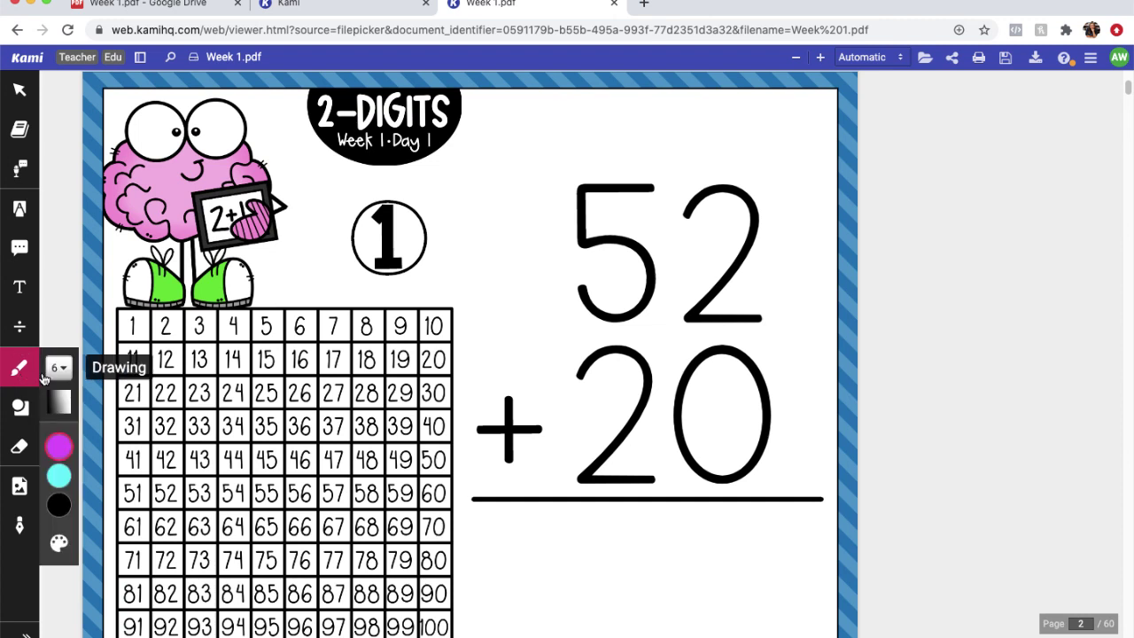
left_click(58, 368)
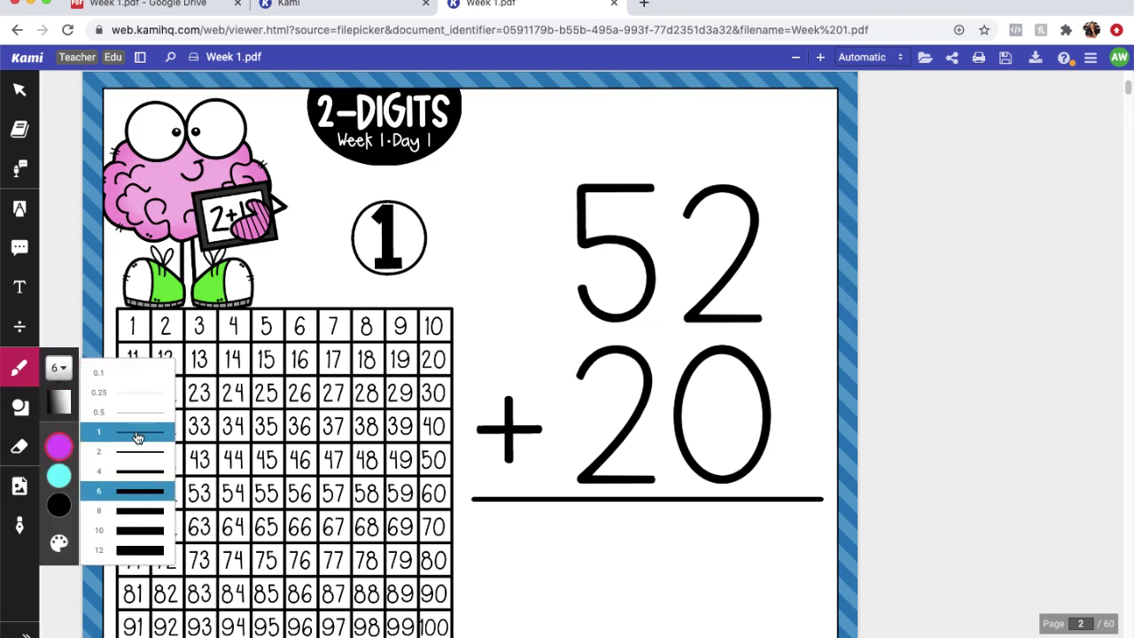
left_click(133, 471)
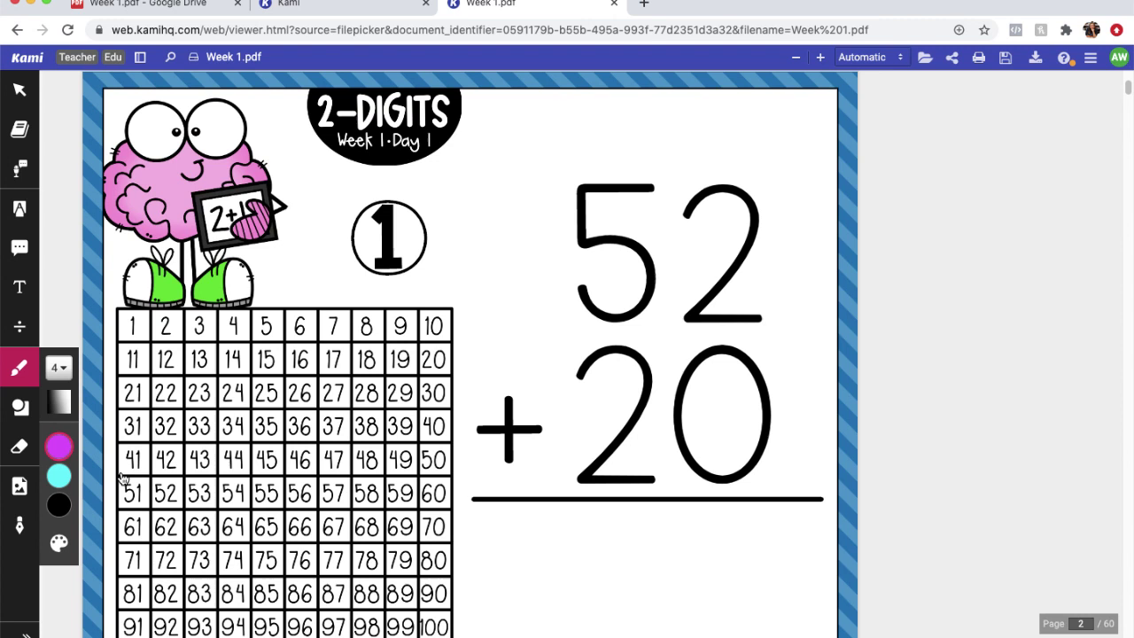
mouse_move(62, 478)
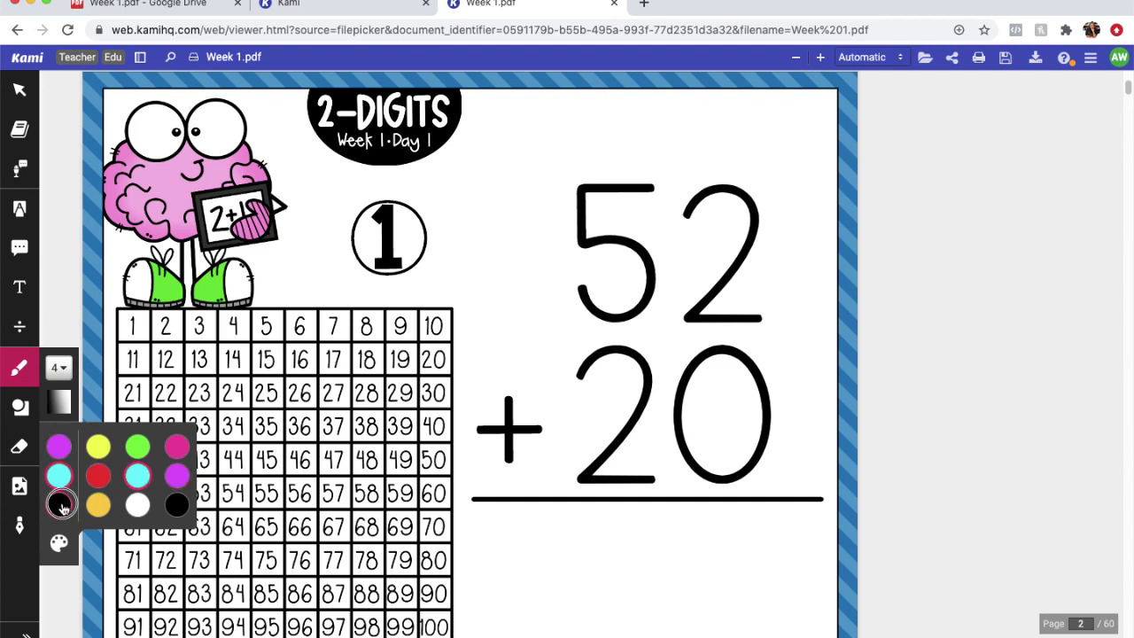
left_click(59, 504)
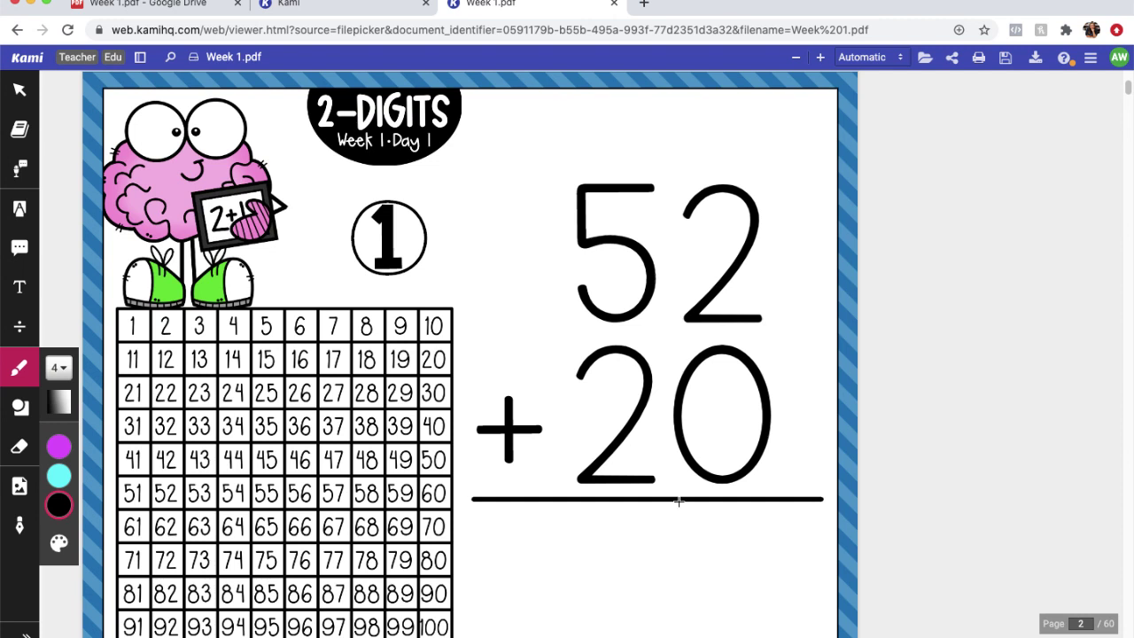
Draw a downward arrow above the ones column of 52 + 20 and a dot beside 2 in the hundreds chart
left_click(727, 109)
mouse_move(727, 109)
left_mouse_down()
mouse_move(729, 164)
mouse_move(717, 157)
mouse_move(734, 165)
mouse_move(760, 148)
left_mouse_up()
left_click(175, 329)
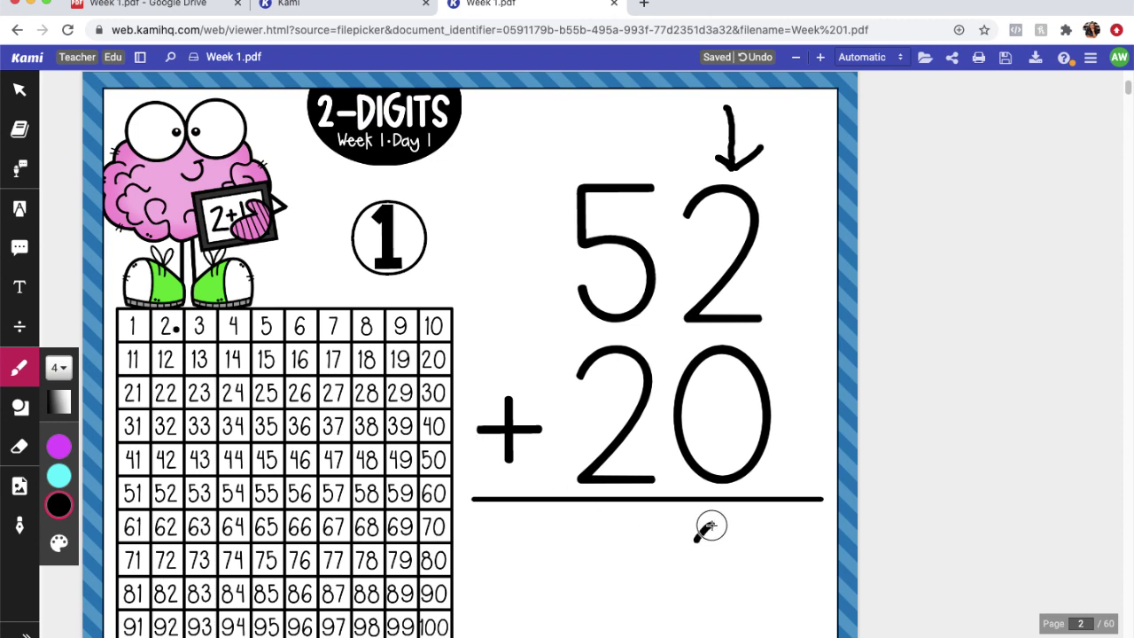
Handwrite the answer 72 under the line of 52 + 20, marking 5 in the hundreds chart with a dot for the tens
mouse_move(696, 535)
left_mouse_down()
mouse_move(699, 627)
mouse_move(759, 625)
left_mouse_up()
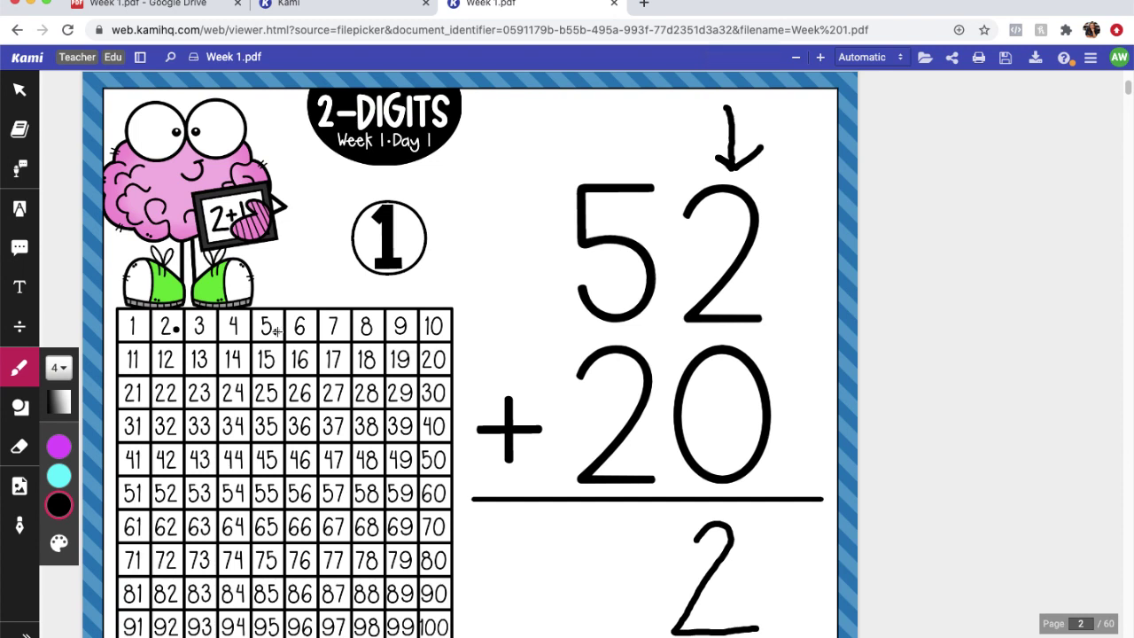
left_click(277, 331)
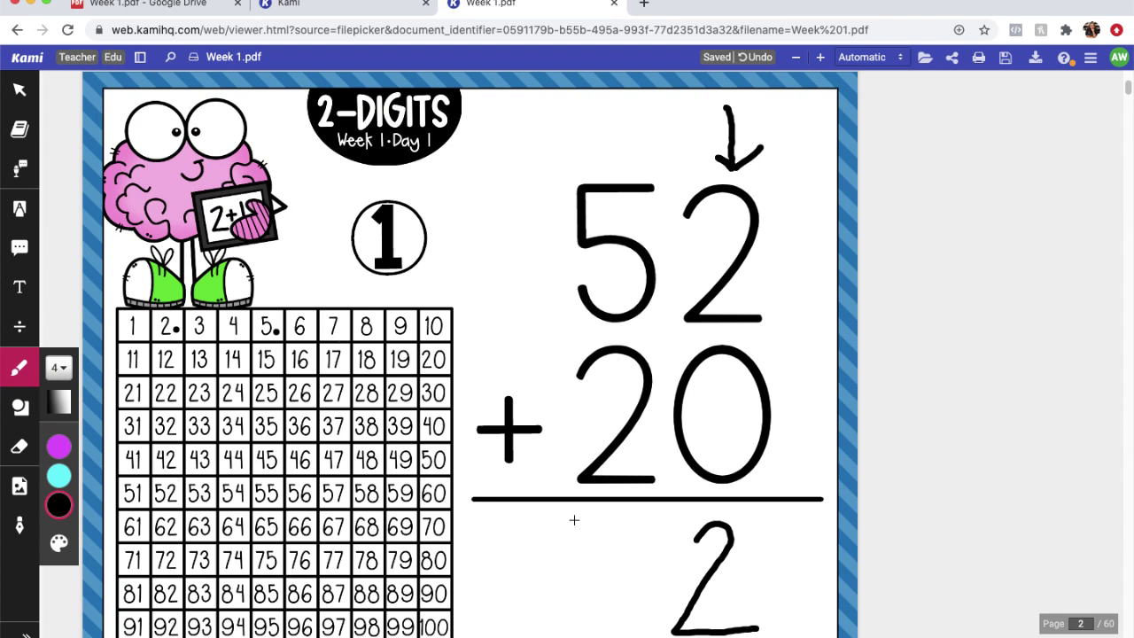
mouse_move(574, 520)
left_mouse_down()
mouse_move(638, 517)
mouse_move(595, 612)
left_mouse_up()
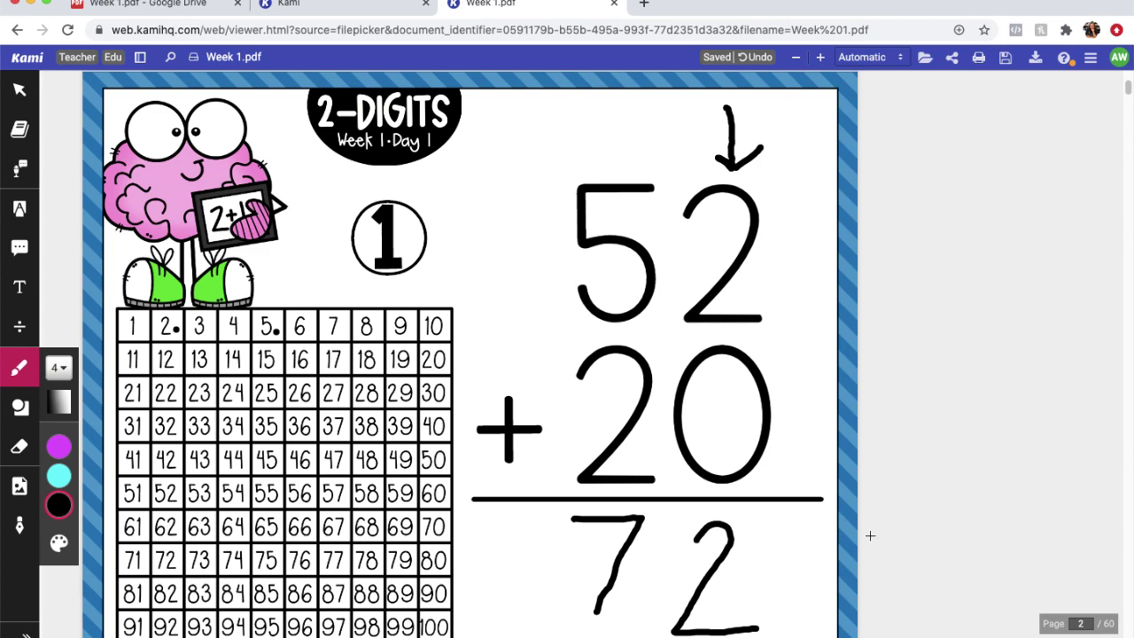
Go to problem 2 (36 + 22) on page 3 and mark 5 in its hundreds chart with a dot
scroll(870, 535, "up", 3)
scroll(868, 537, "down", 10)
scroll(859, 540, "down", 1)
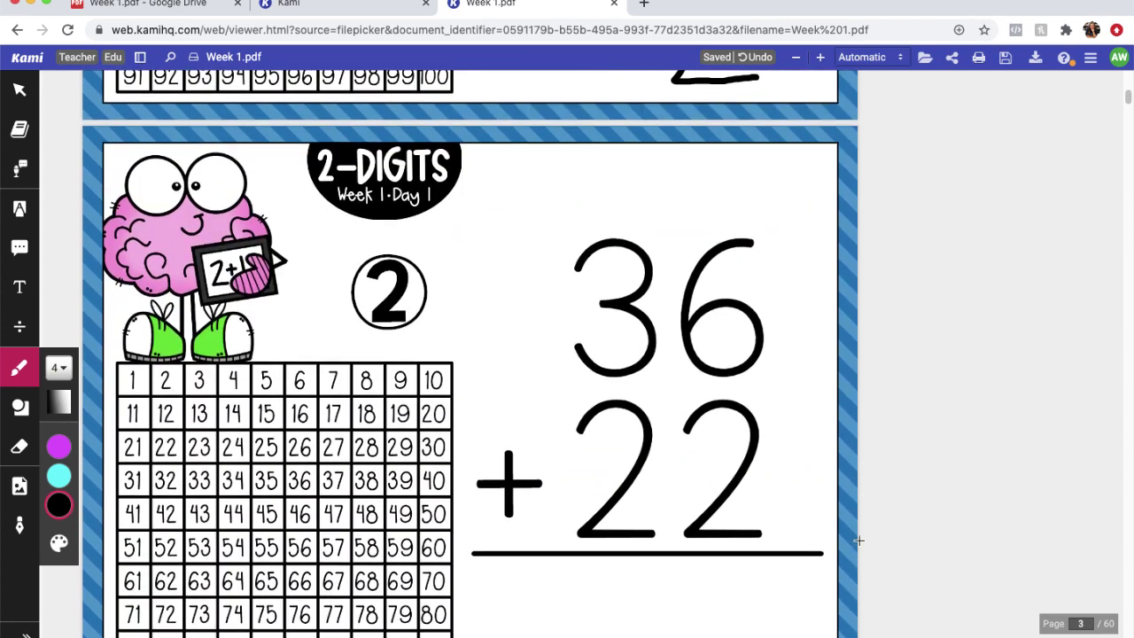
scroll(855, 539, "down", 2)
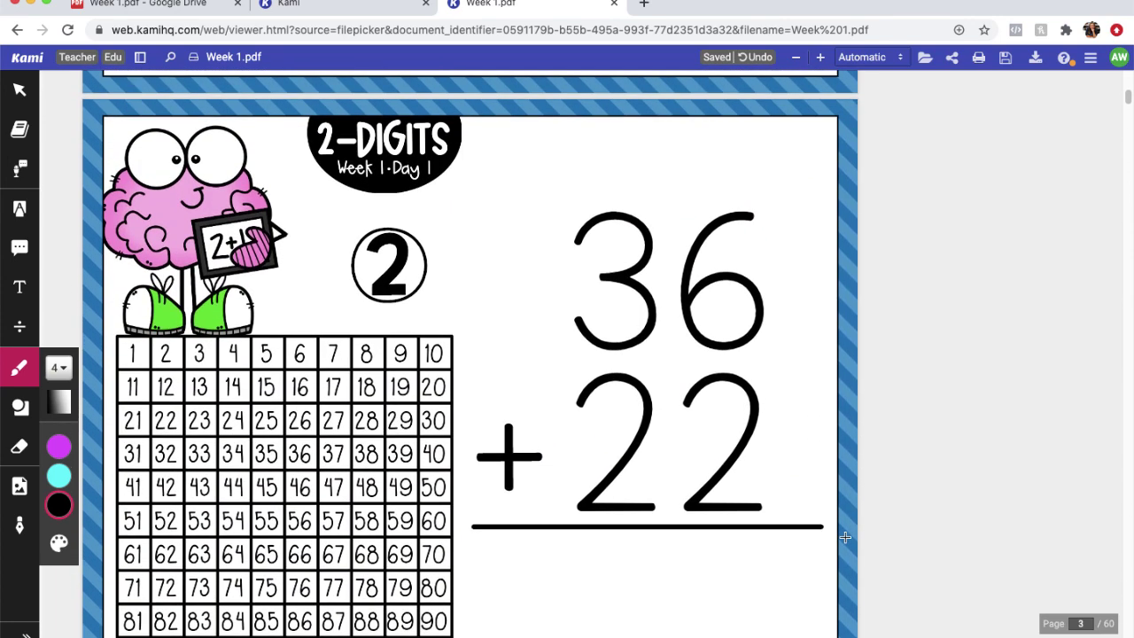
scroll(845, 537, "down", 2)
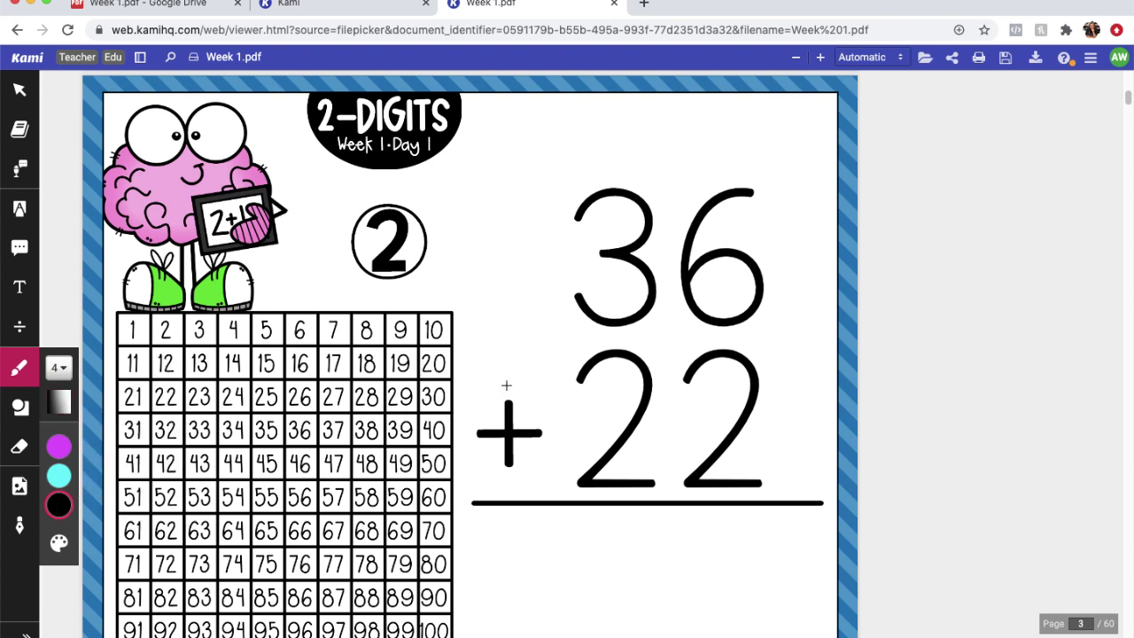
left_click(276, 335)
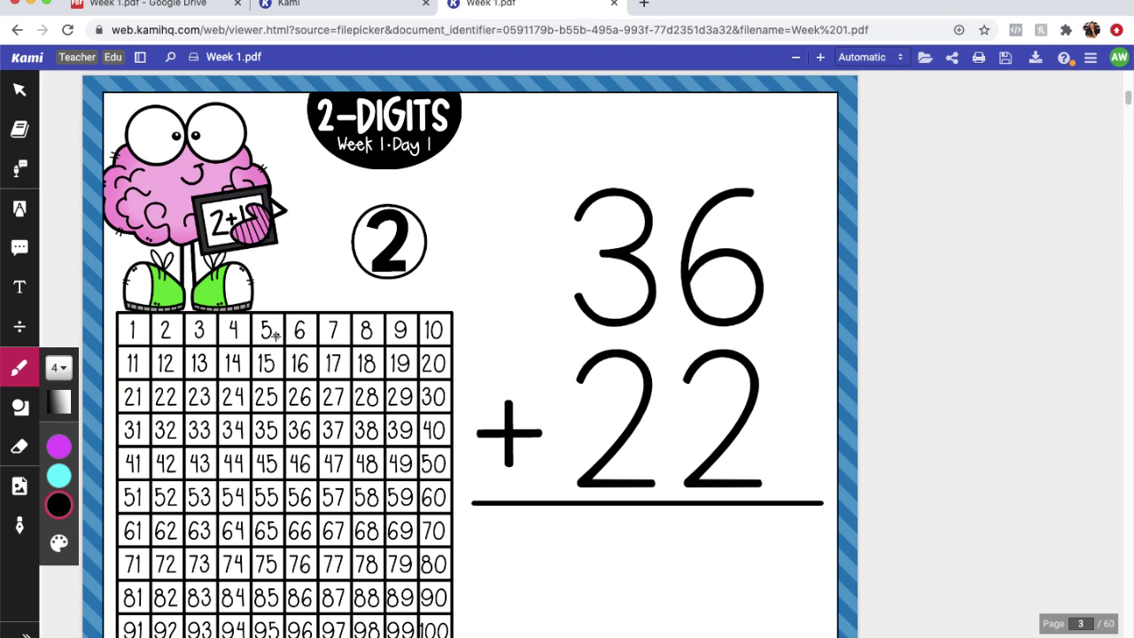